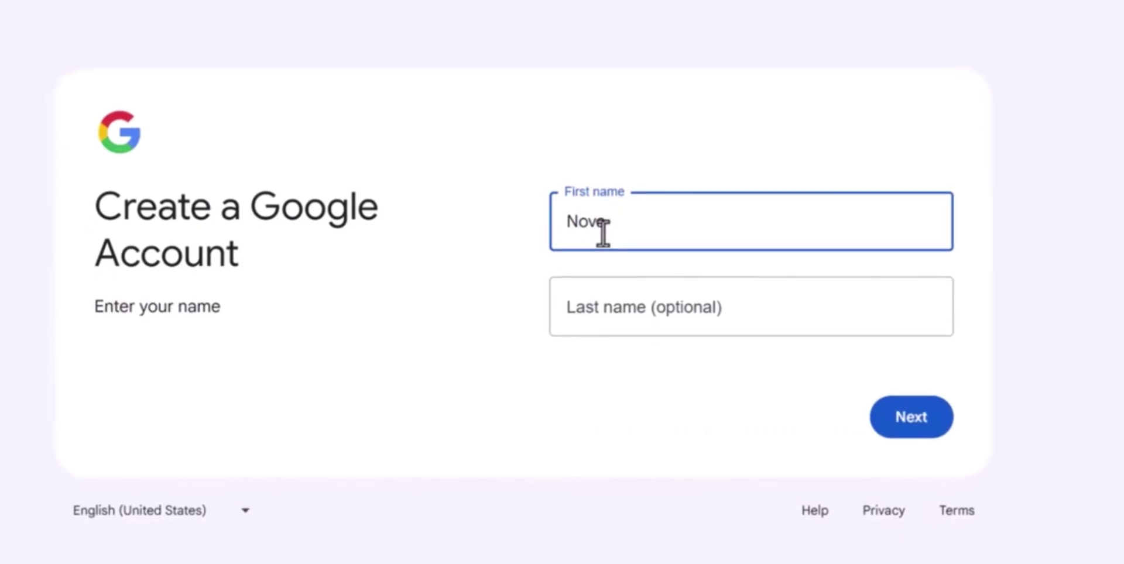
Fill in the birth date and choose a gender on the sign-up form
type("is")
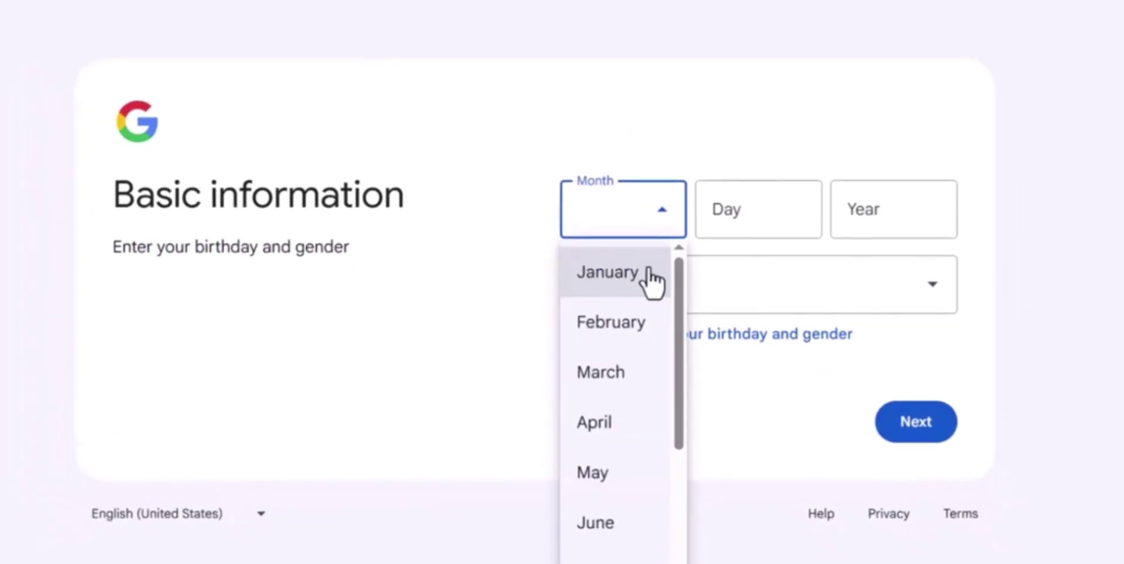
type("1999")
left_click(942, 301)
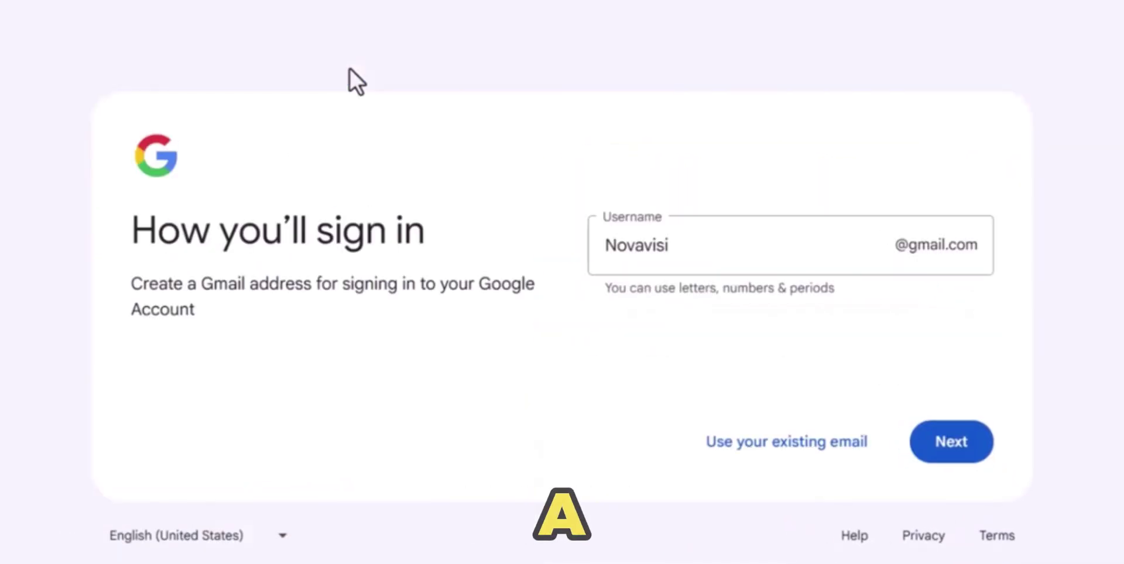
Set a custom Gmail username and a password, then continue to phone verification
left_click(690, 245)
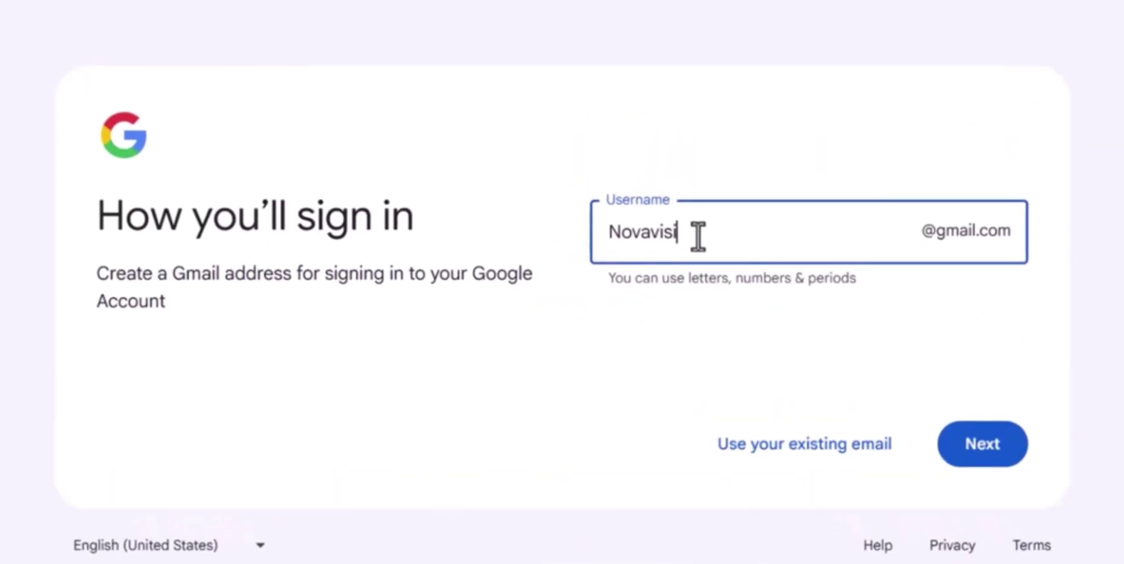
type("on")
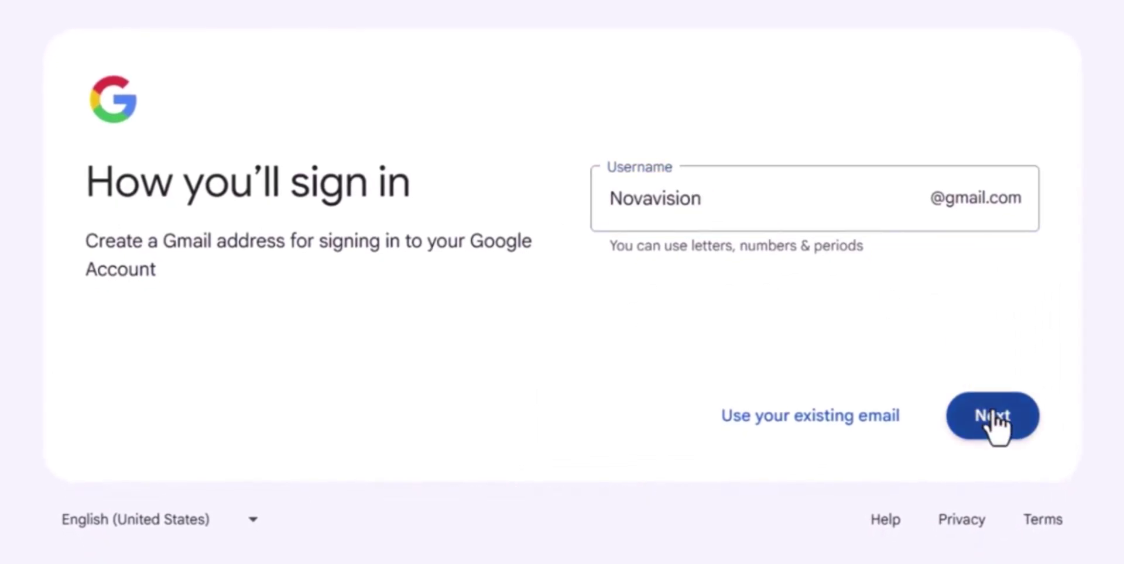
left_click(995, 419)
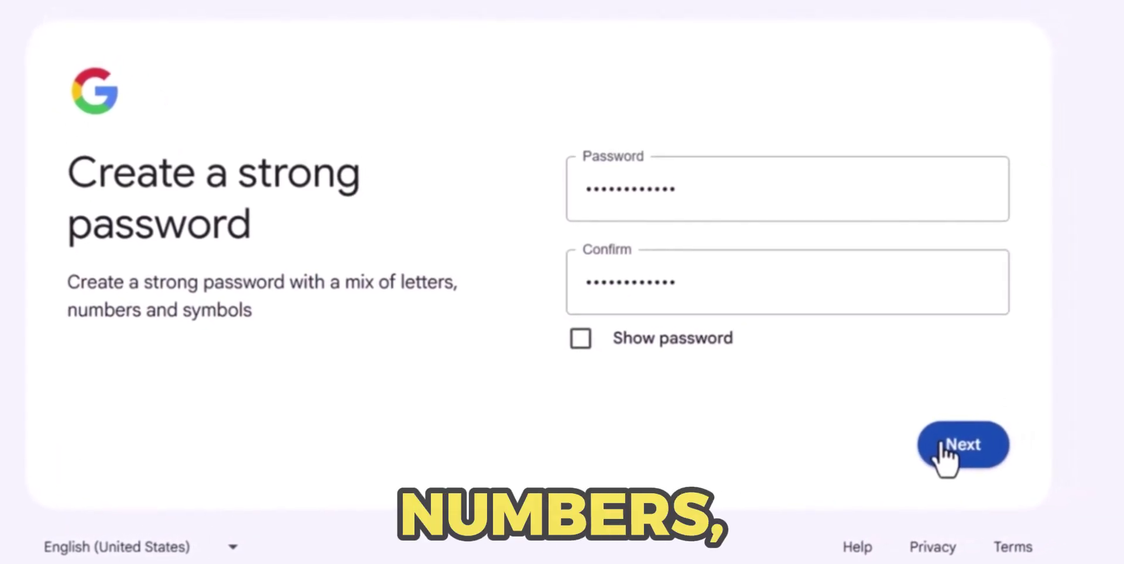
left_click(931, 446)
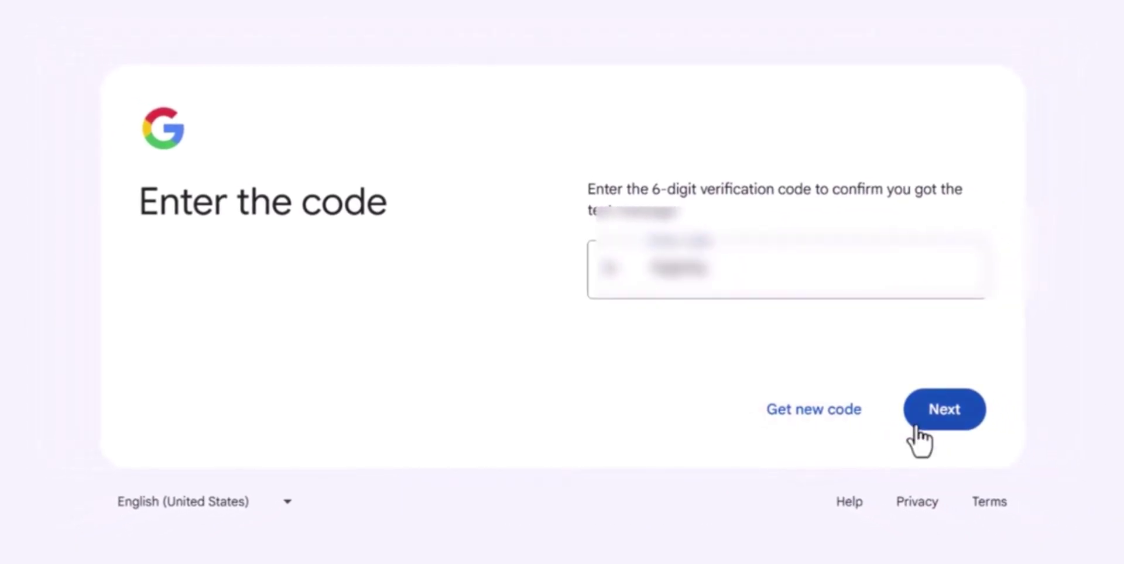
Submit the verification code and continue past the recovery email page to finish sign-up
left_click(916, 429)
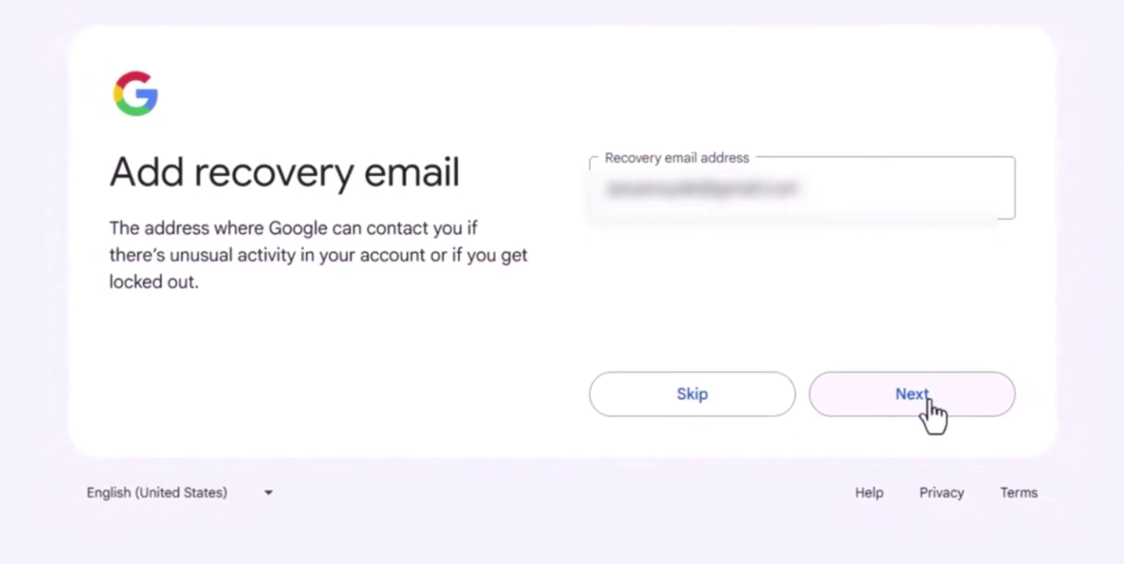
left_click(927, 400)
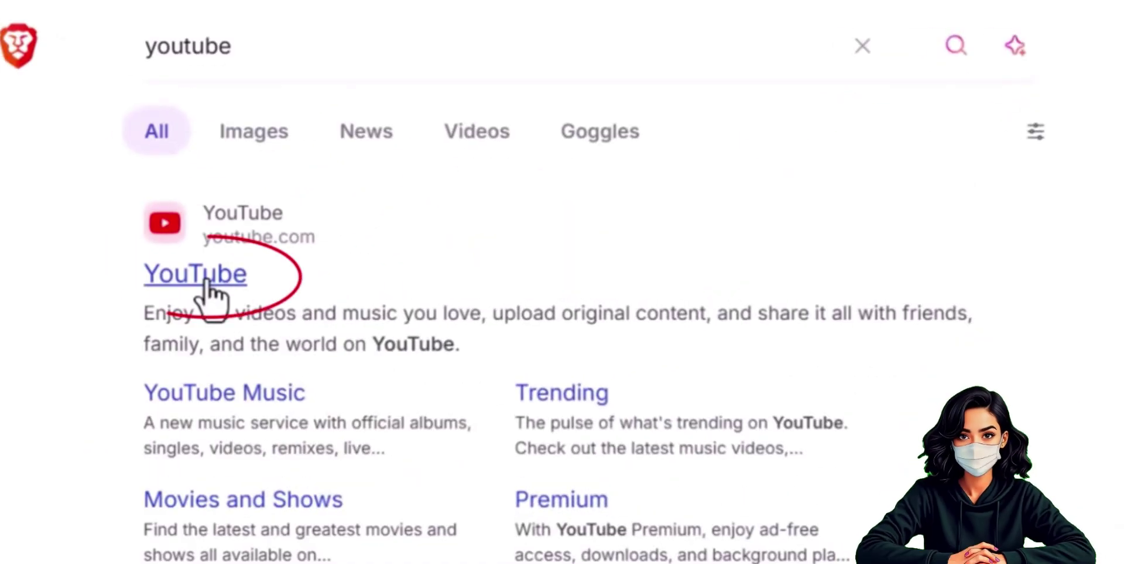
Open YouTube from the Google search results under the new account
left_click(207, 279)
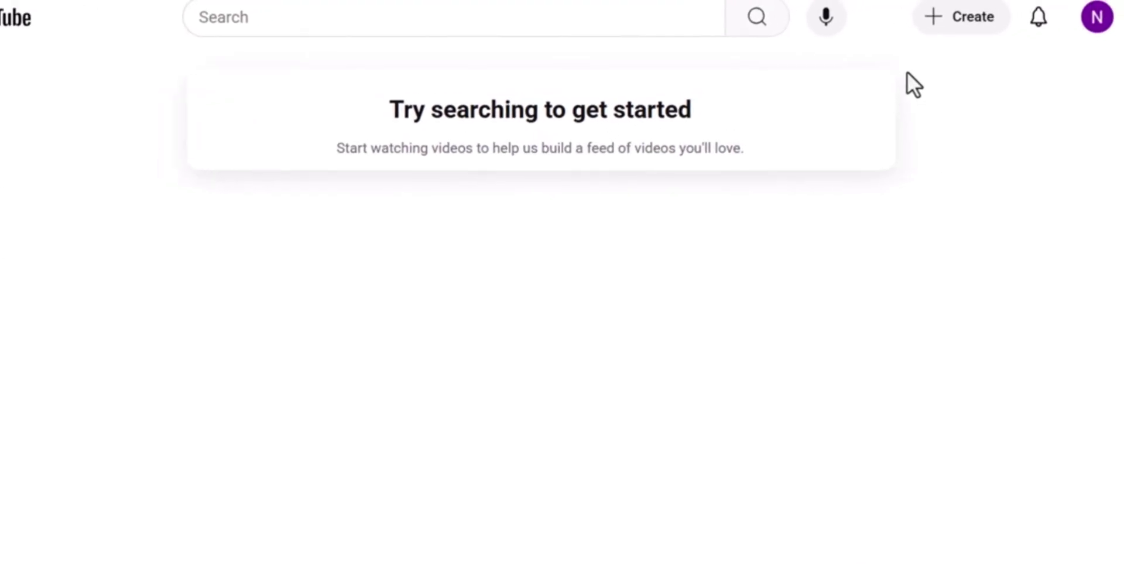
Choose Create a channel from the account menu to reach the How you'll appear form
left_click(1107, 18)
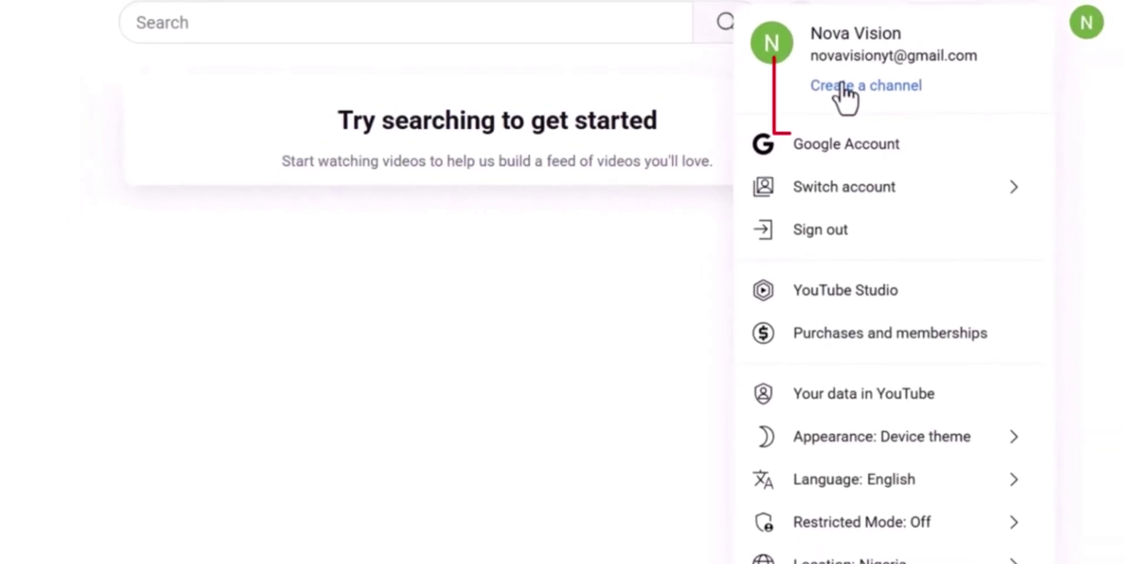
left_click(838, 87)
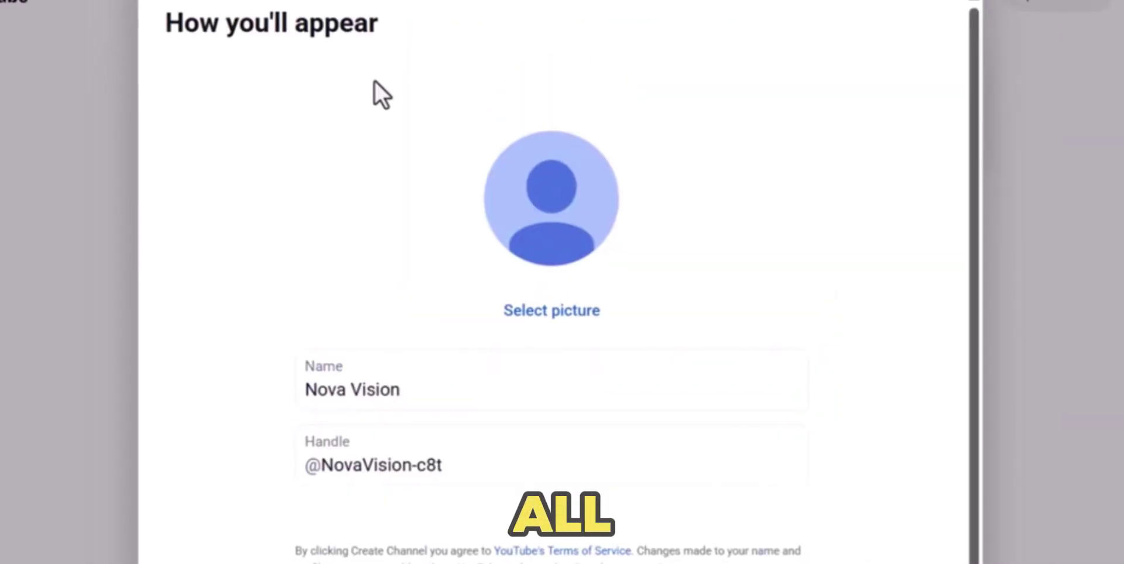
Replace the auto-filled handle with a custom handle for the NovaVisionary channel
left_click(404, 451)
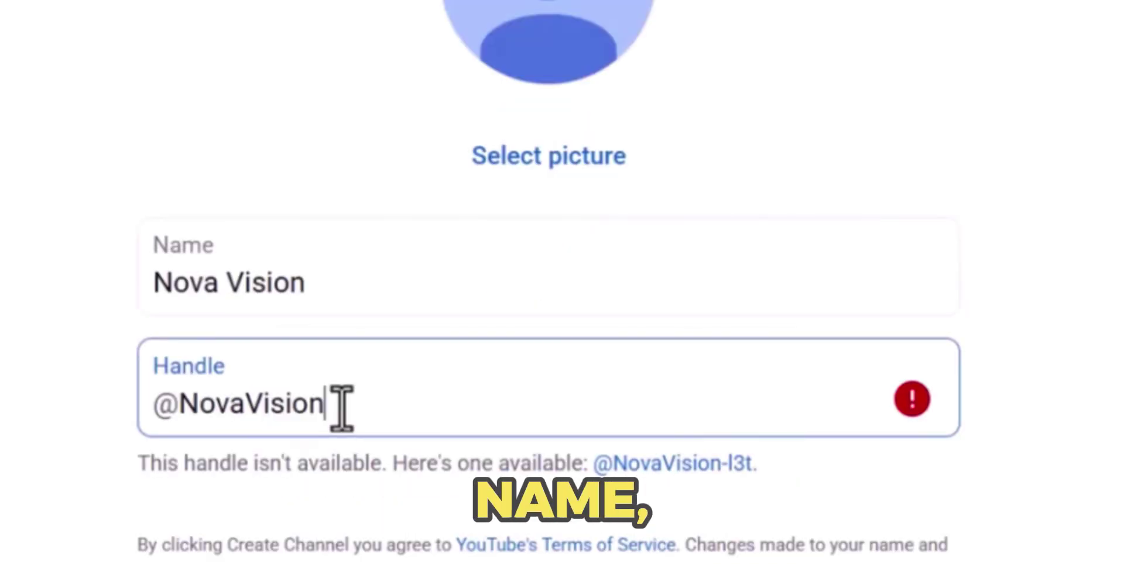
type("aryoffic")
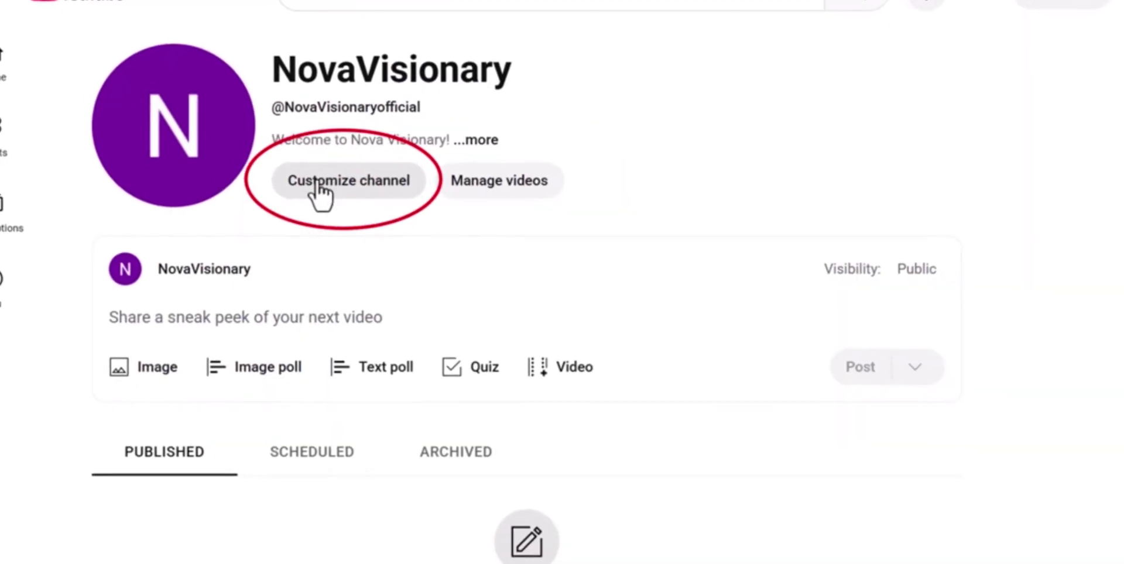
Go to the channel customization Profile settings and upload the NOVA VISIONARY logo as the picture
left_click(320, 192)
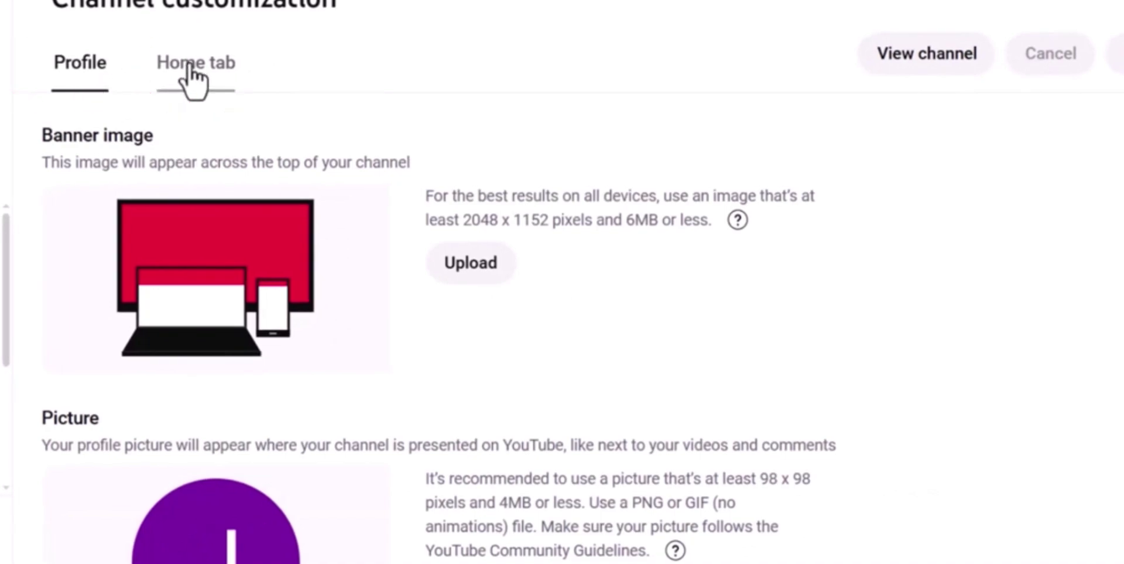
left_click(189, 66)
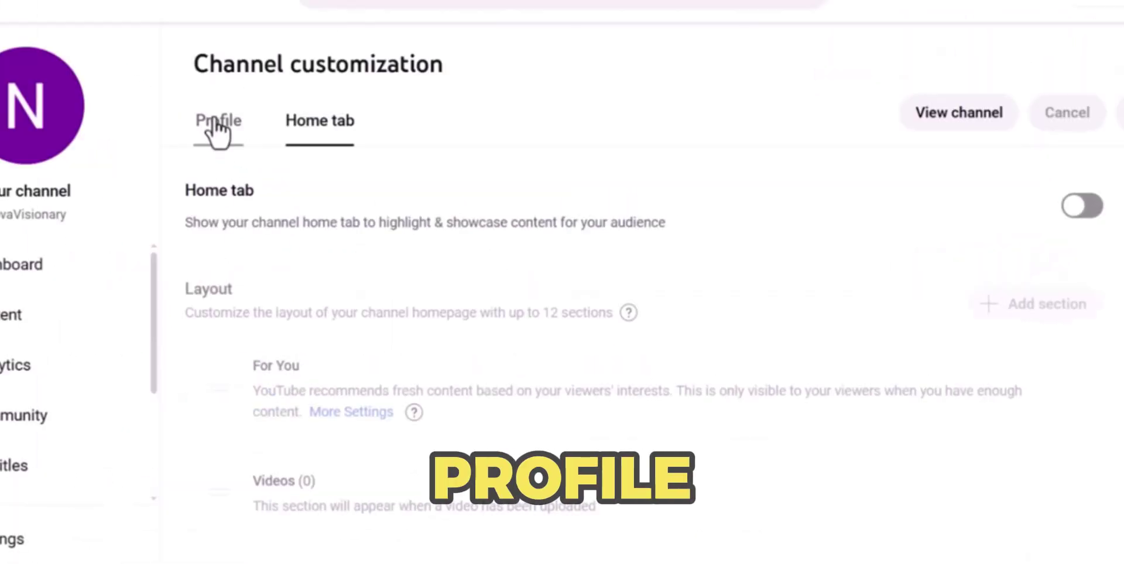
left_click(217, 123)
scroll(539, 444, "down", 1)
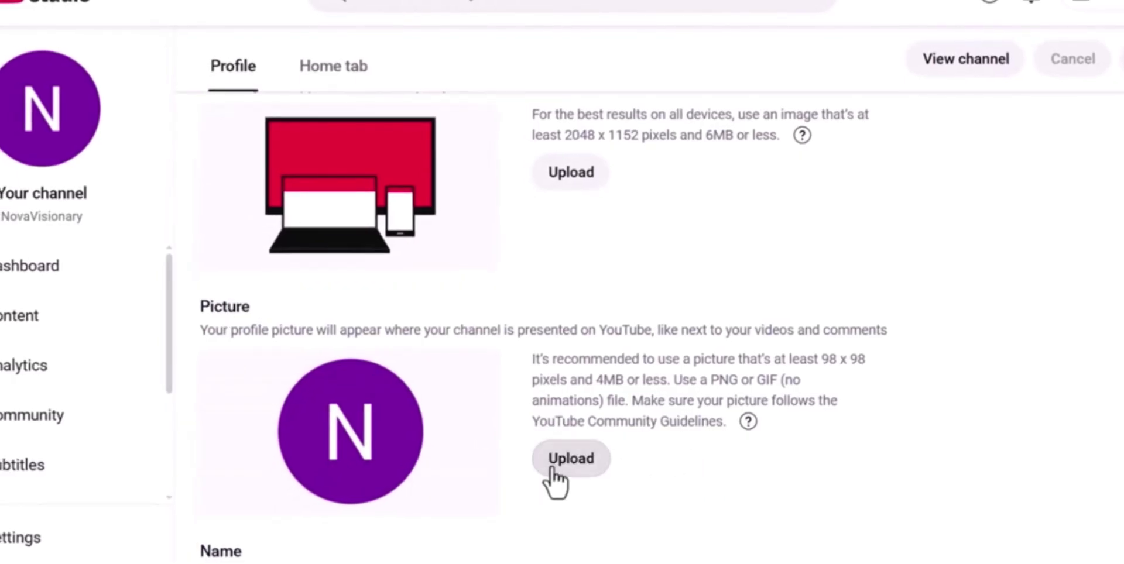
left_click(550, 468)
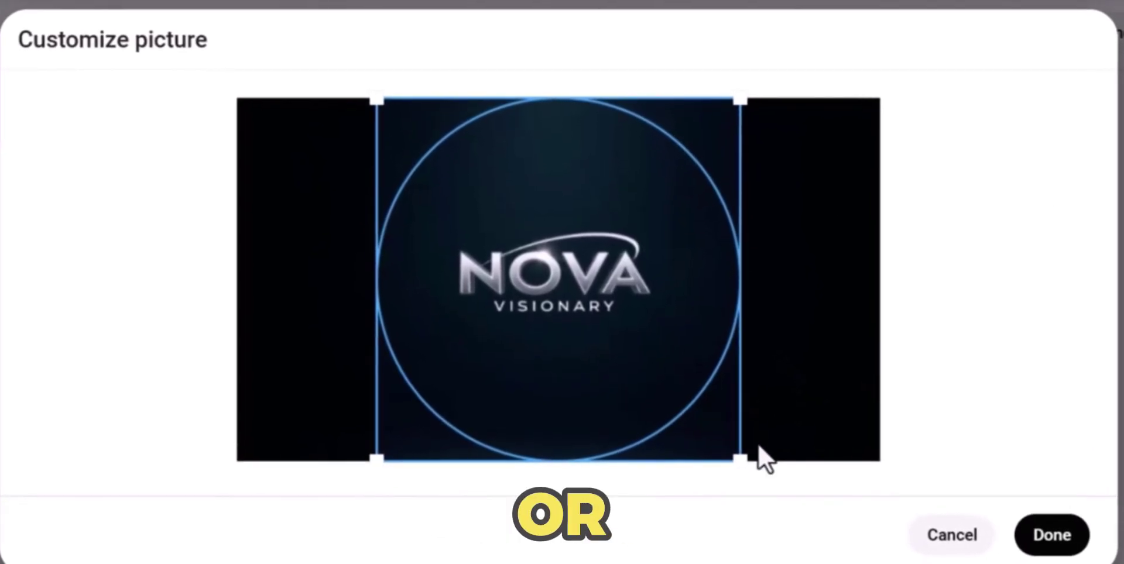
Accept the cropped NOVA logo as the channel's profile picture
left_click(1039, 541)
scroll(1041, 546, "down", 2)
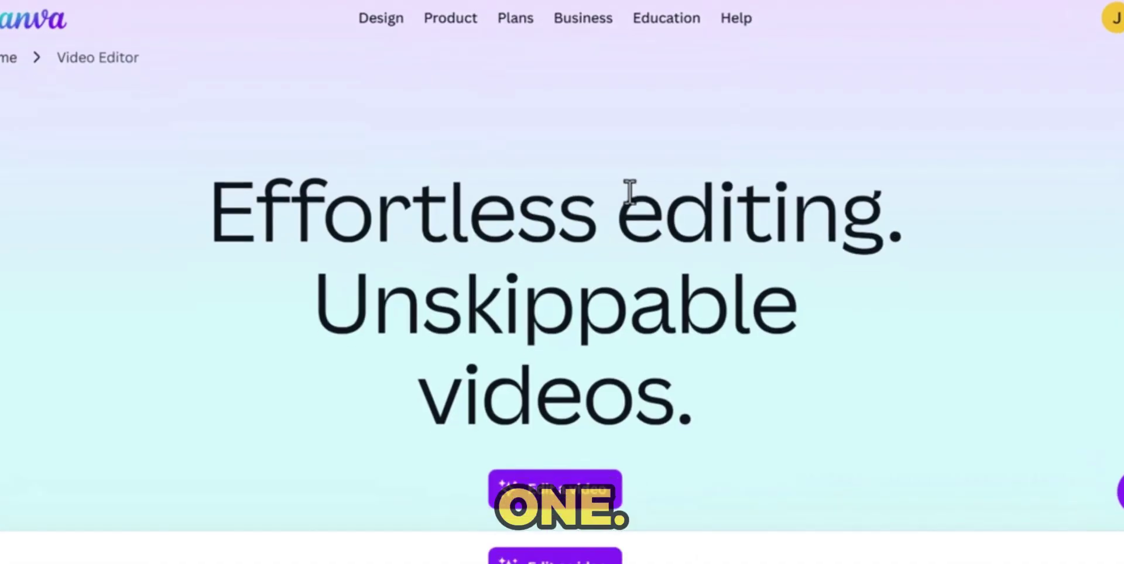
Search Canva's templates for 'youtuve banner'
scroll(629, 191, "down", 15)
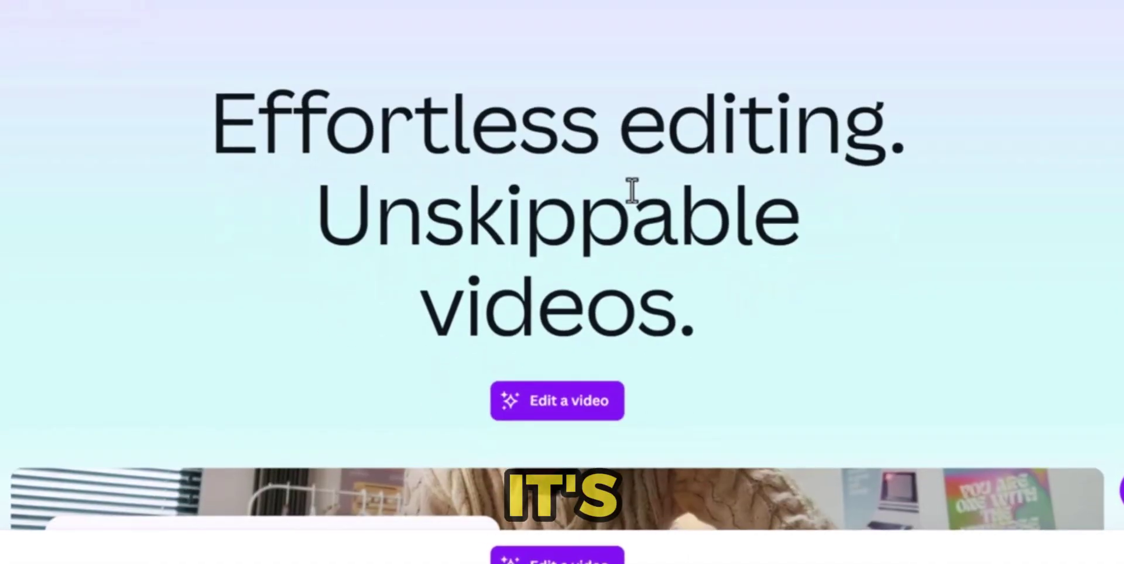
scroll(635, 184, "down", 15)
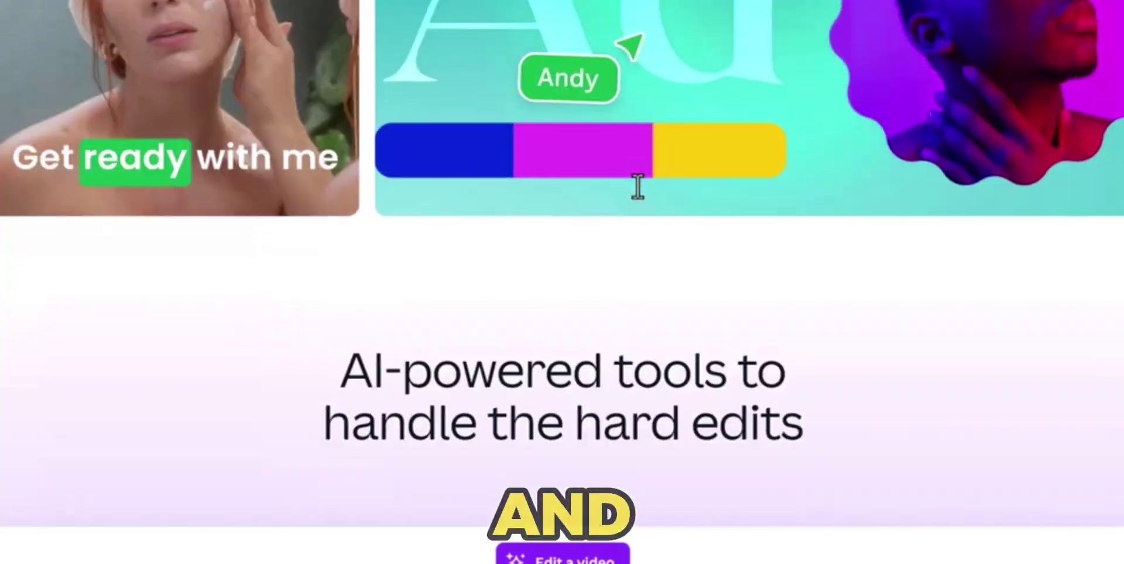
scroll(616, 186, "up", 10)
scroll(616, 186, "down", 10)
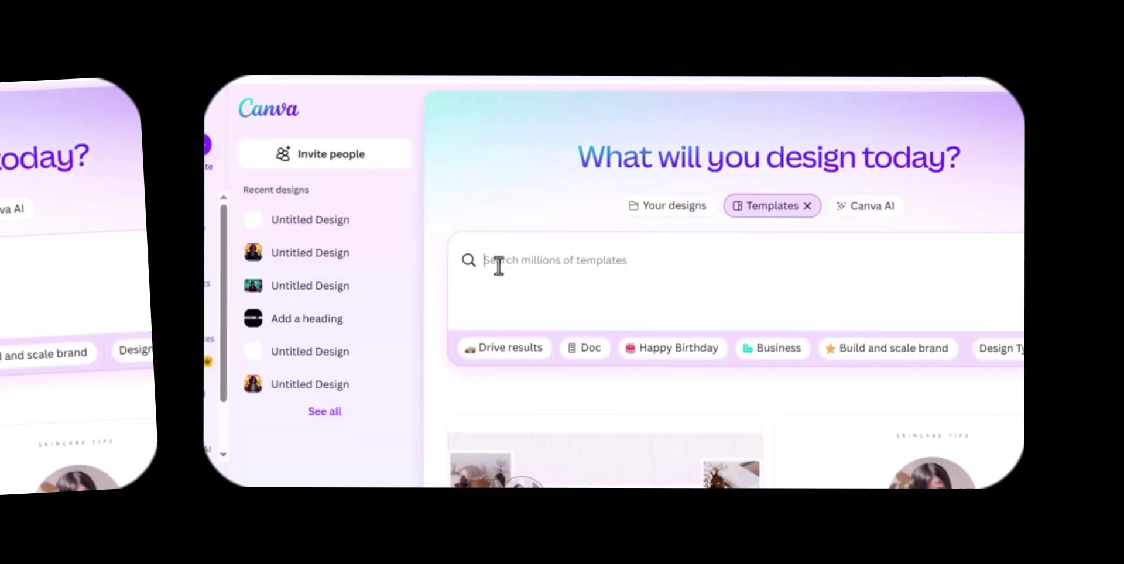
type("youtuv")
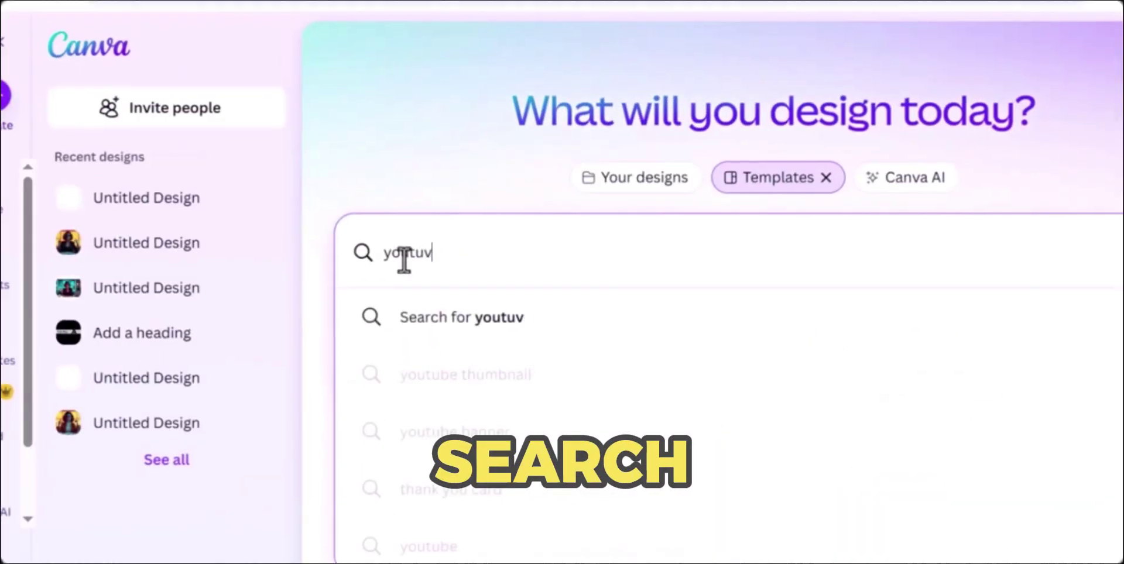
type("e banner")
left_click(535, 319)
Browse the YouTube banner results and open a blank YouTube Banner design
scroll(380, 42, "down", 5)
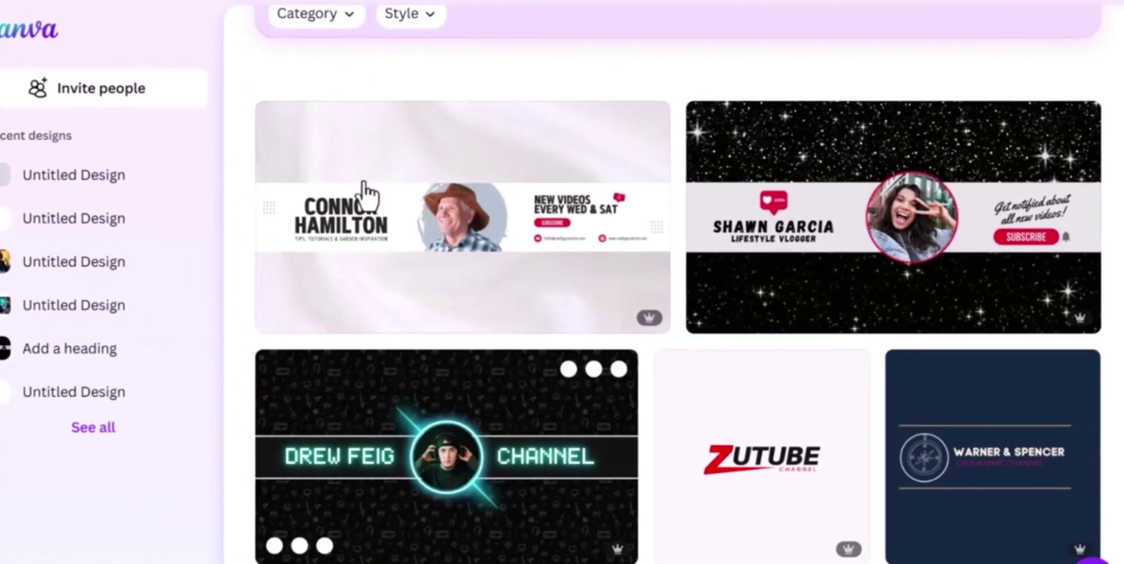
scroll(443, 234, "up", 2)
scroll(455, 234, "down", 15)
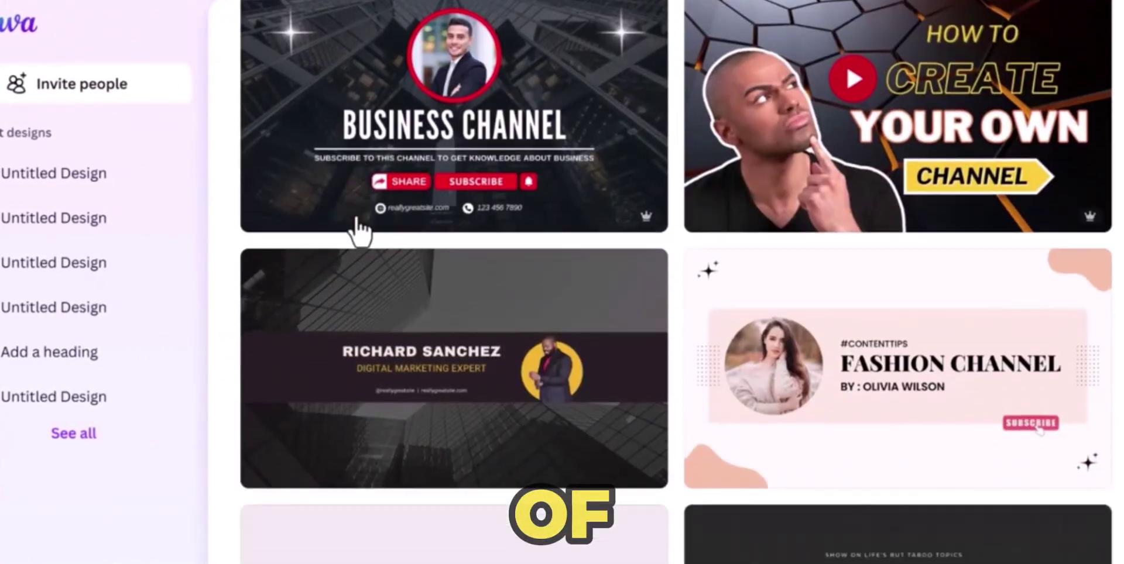
scroll(360, 231, "down", 18)
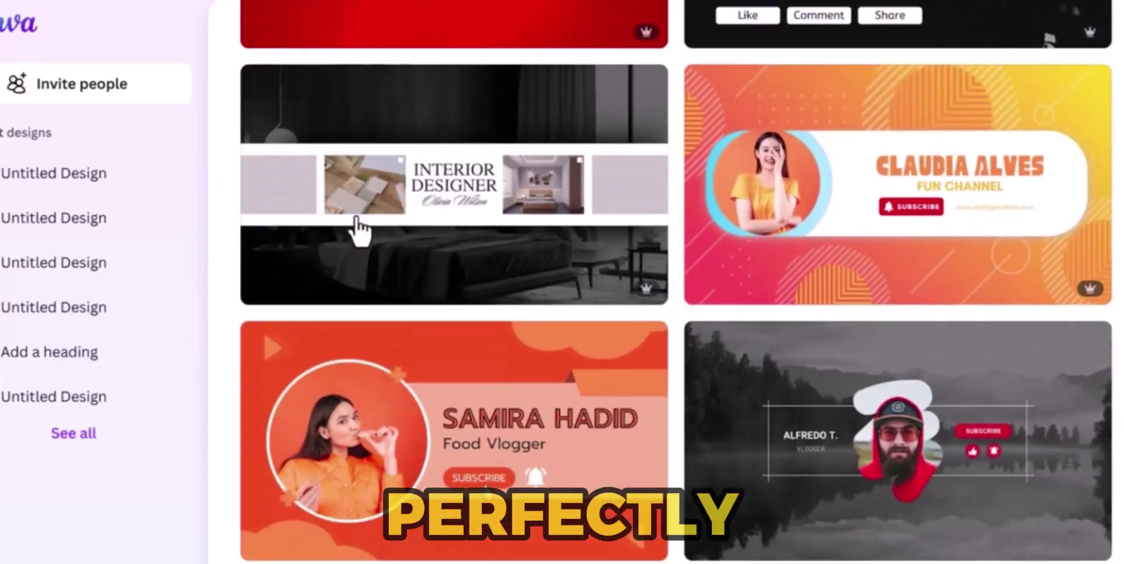
scroll(360, 231, "down", 8)
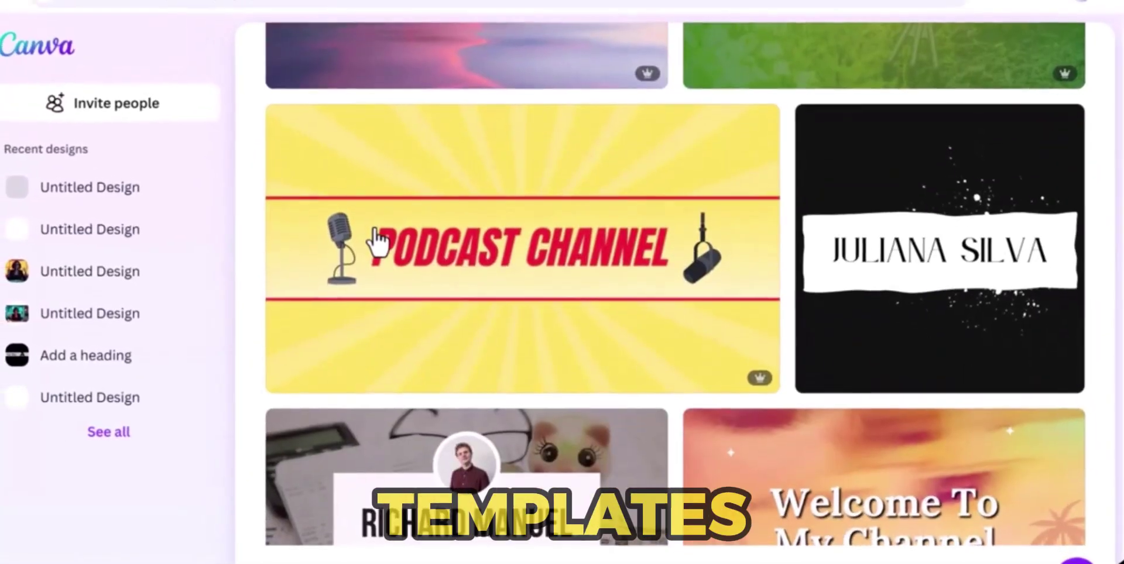
scroll(375, 241, "down", 10)
scroll(374, 241, "up", 15)
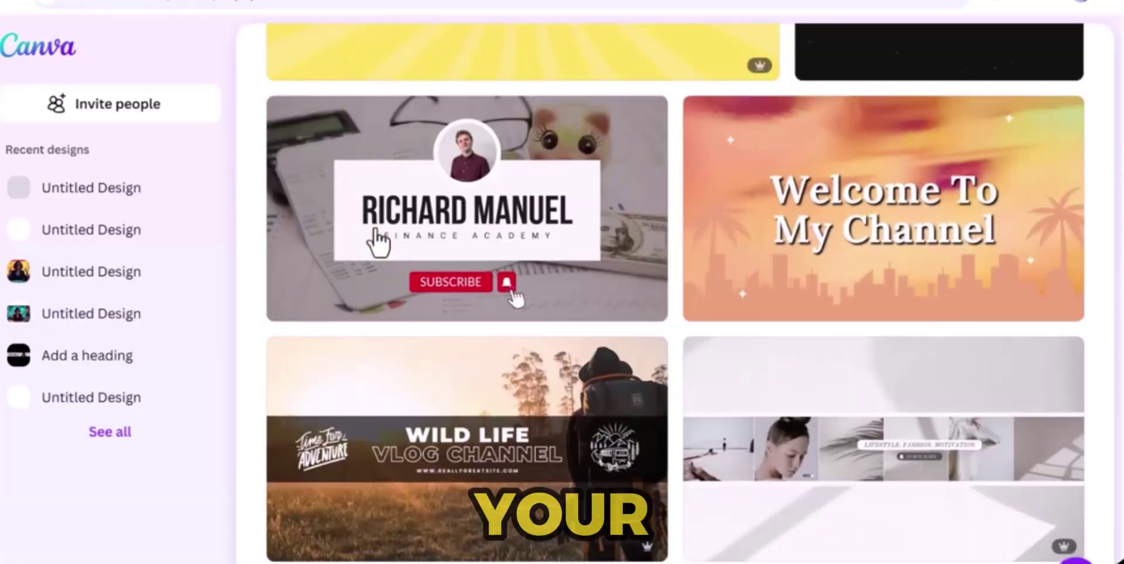
scroll(378, 241, "up", 10)
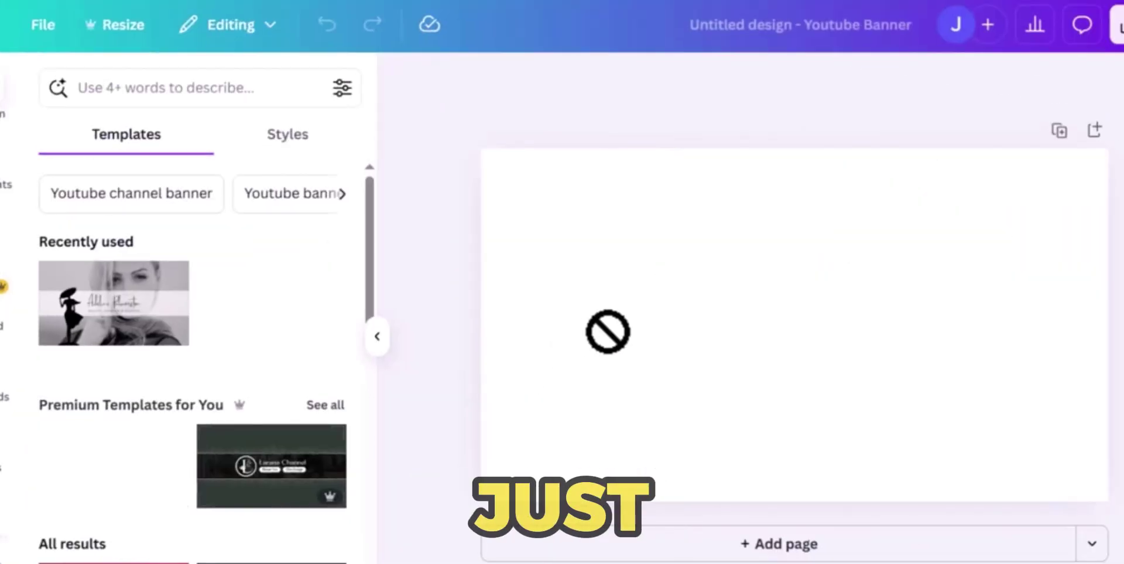
Apply a template to the blank Canva banner, then reopen YouTube's channel customization page
left_click_drag(631, 324, 639, 344)
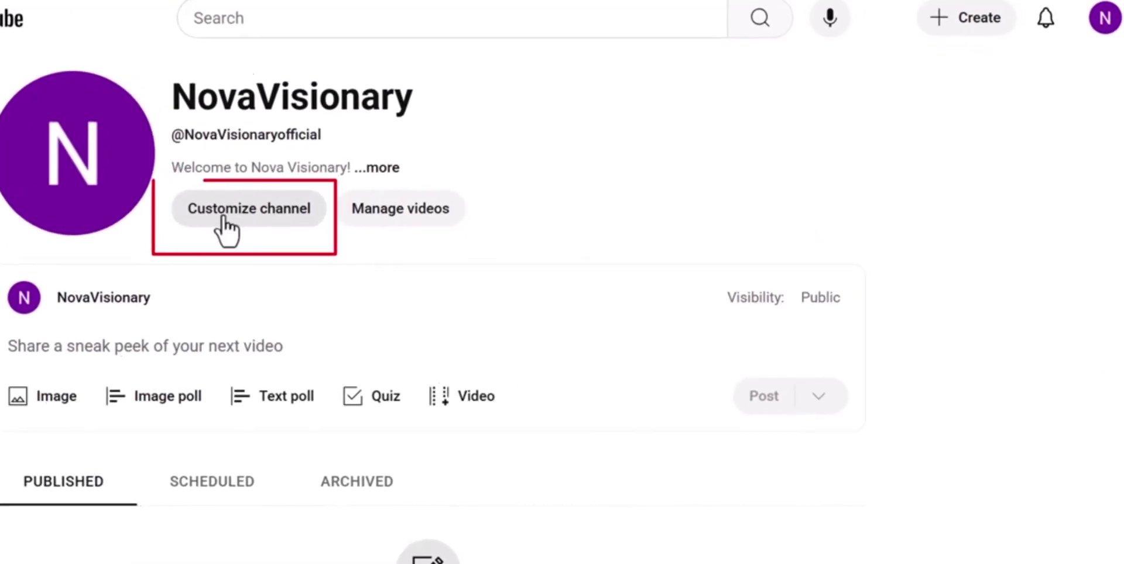
left_click(269, 201)
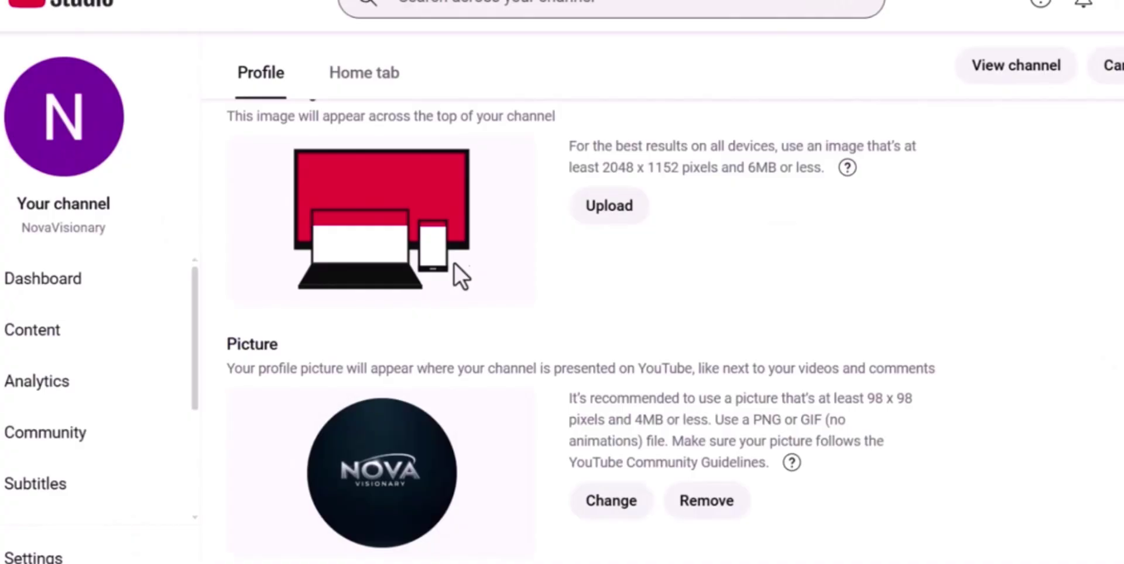
scroll(454, 261, "up", 2)
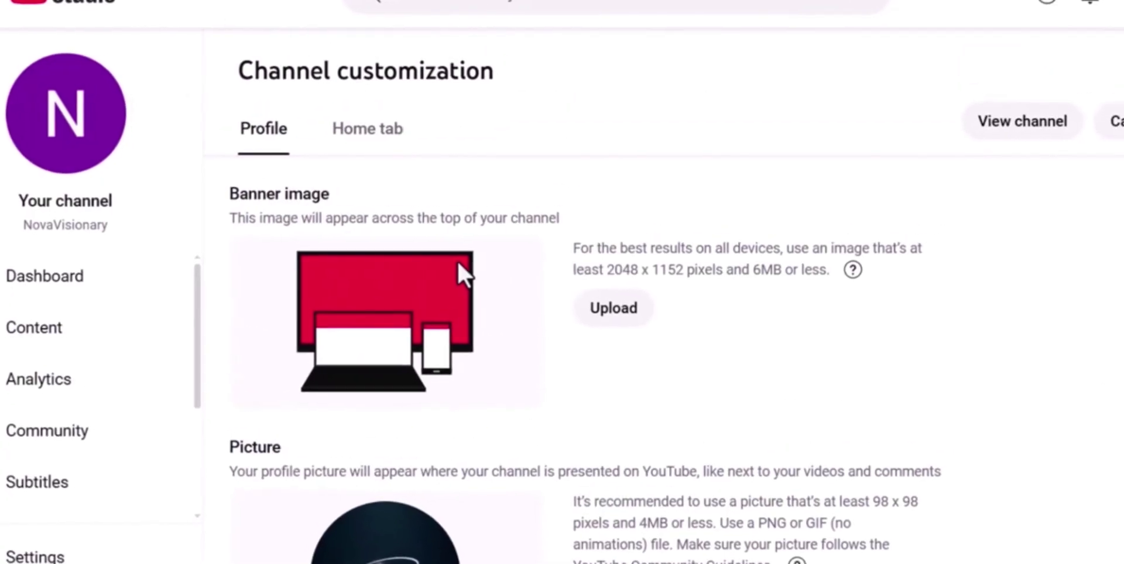
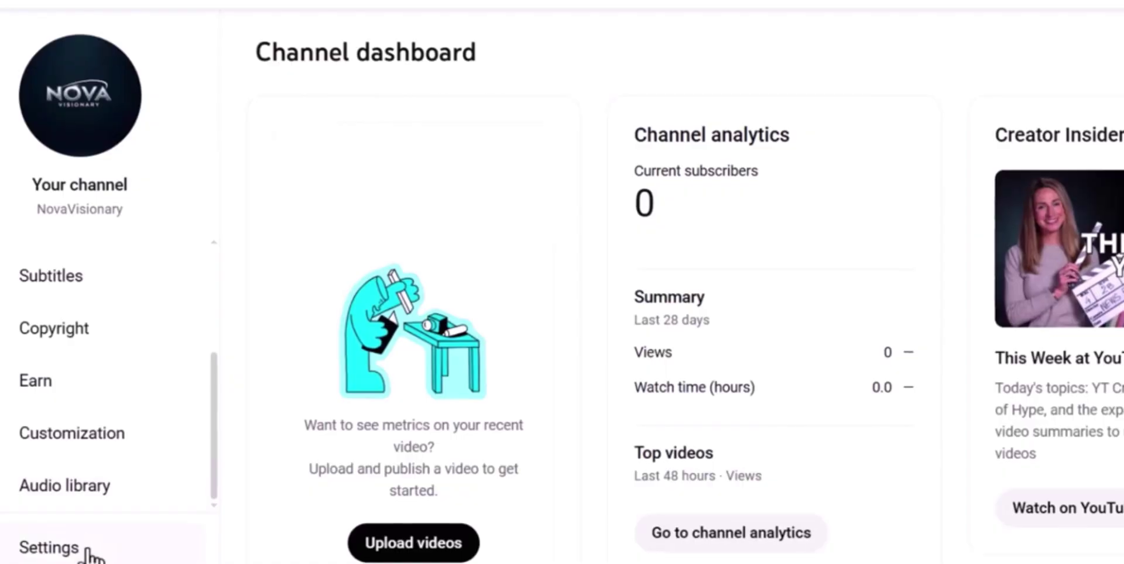
Go to Settings > Channel > Feature eligibility to see standard and intermediate feature status
left_click(88, 553)
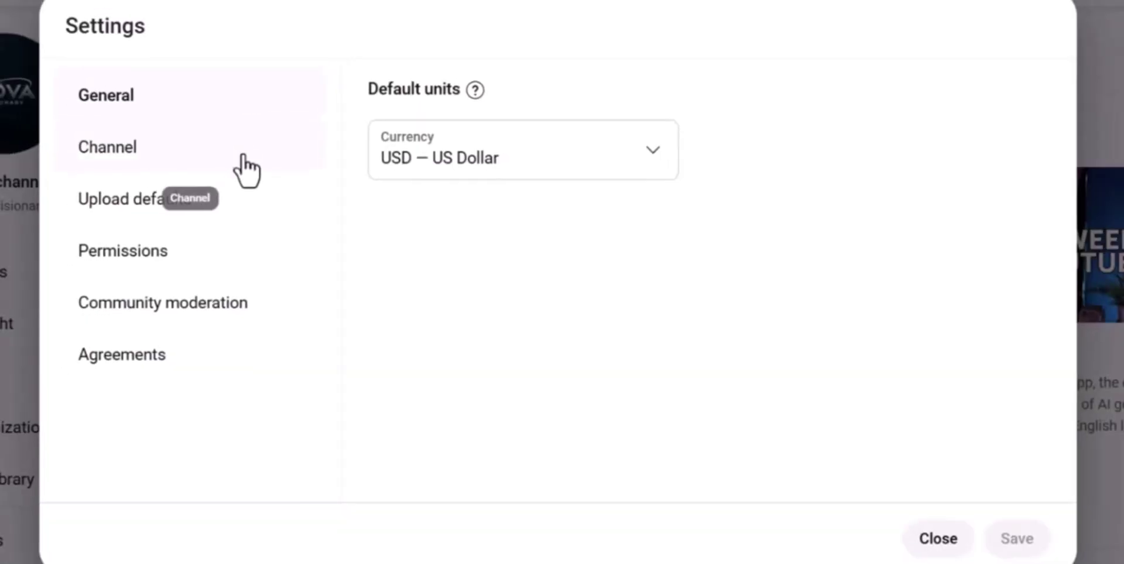
left_click(152, 161)
left_click(740, 106)
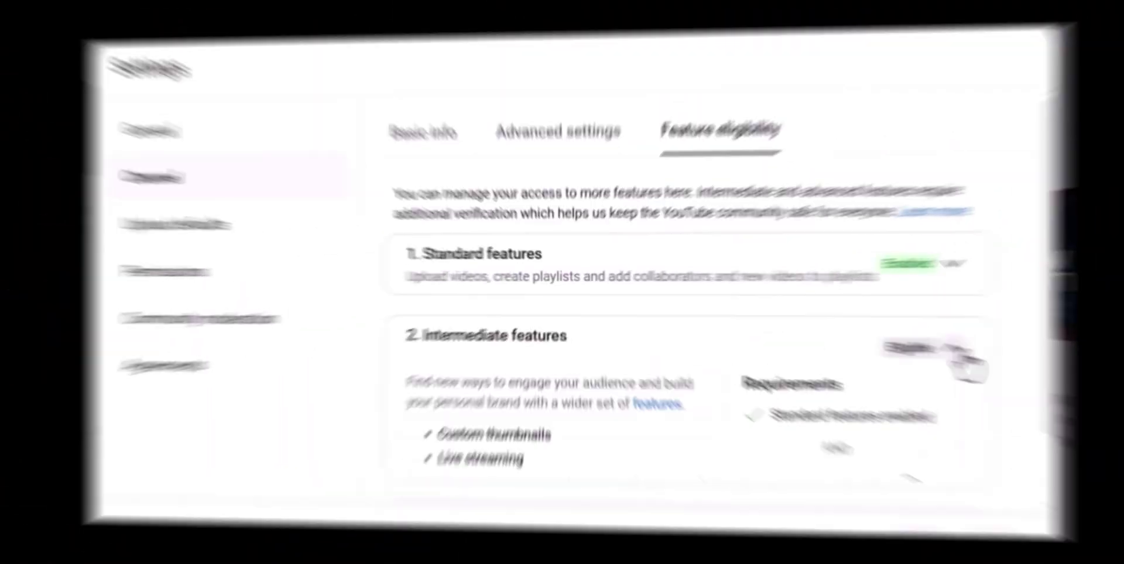
Begin phone verification under Intermediate features and enter the channel's phone number
scroll(901, 529, "down", 2)
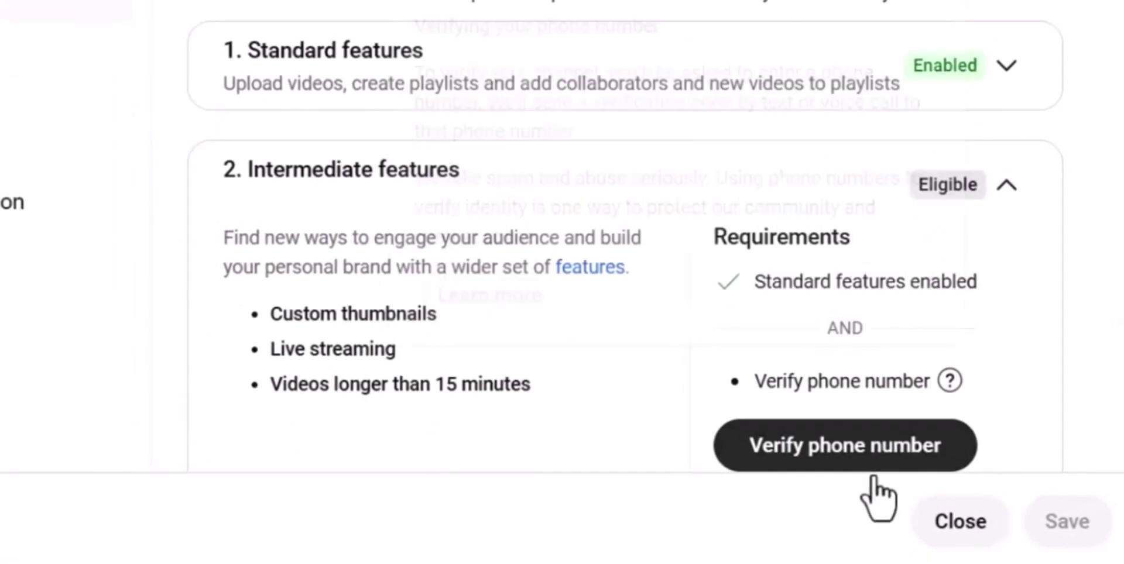
left_click(872, 458)
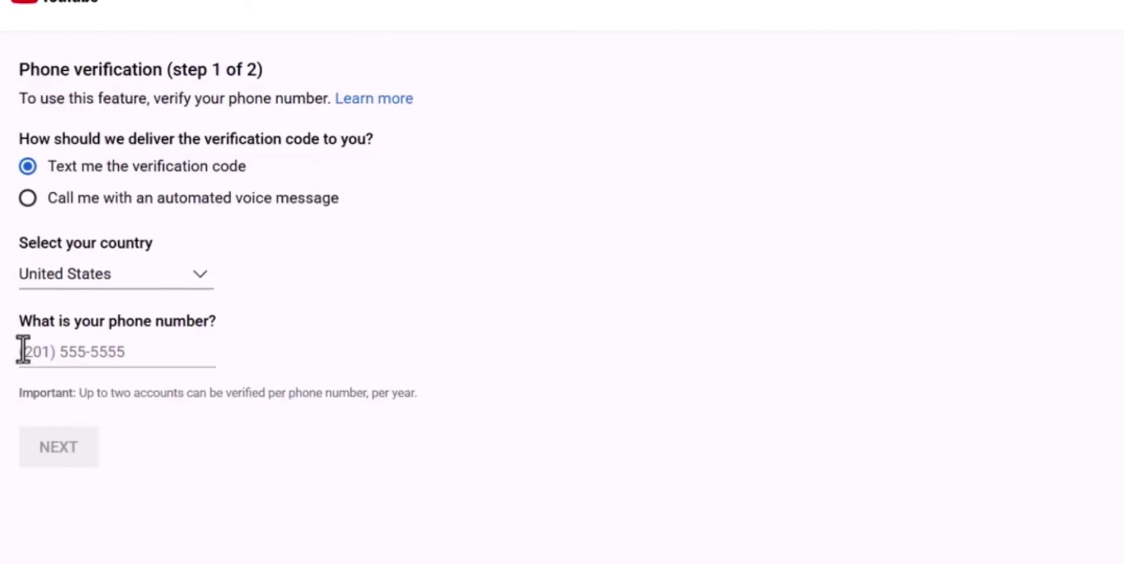
left_click(23, 350)
type("5")
type("555")
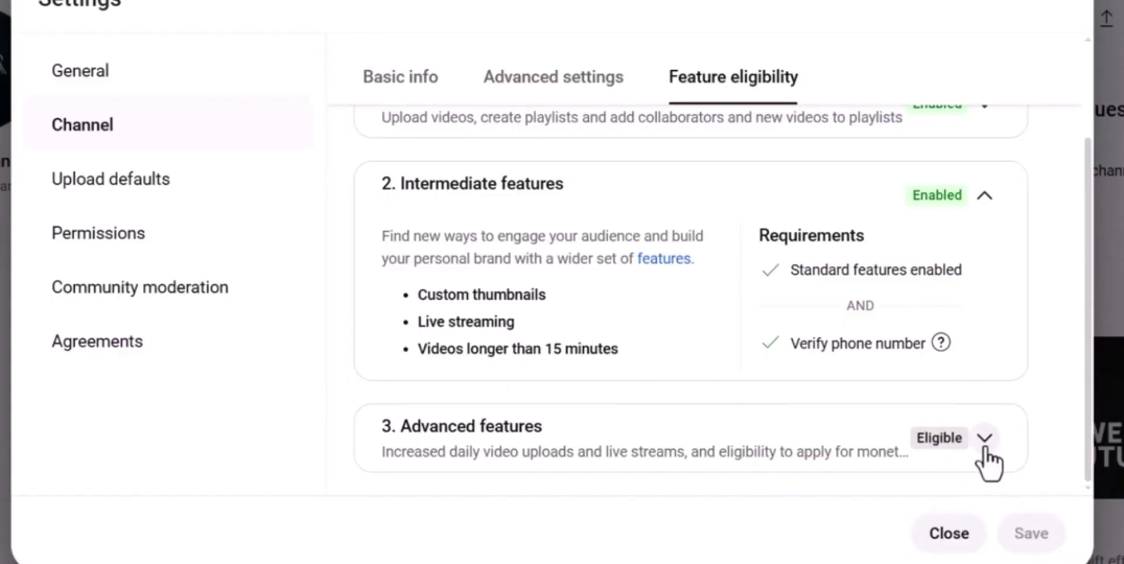
Expand the 3. Advanced features row to show its requirements
left_click(986, 460)
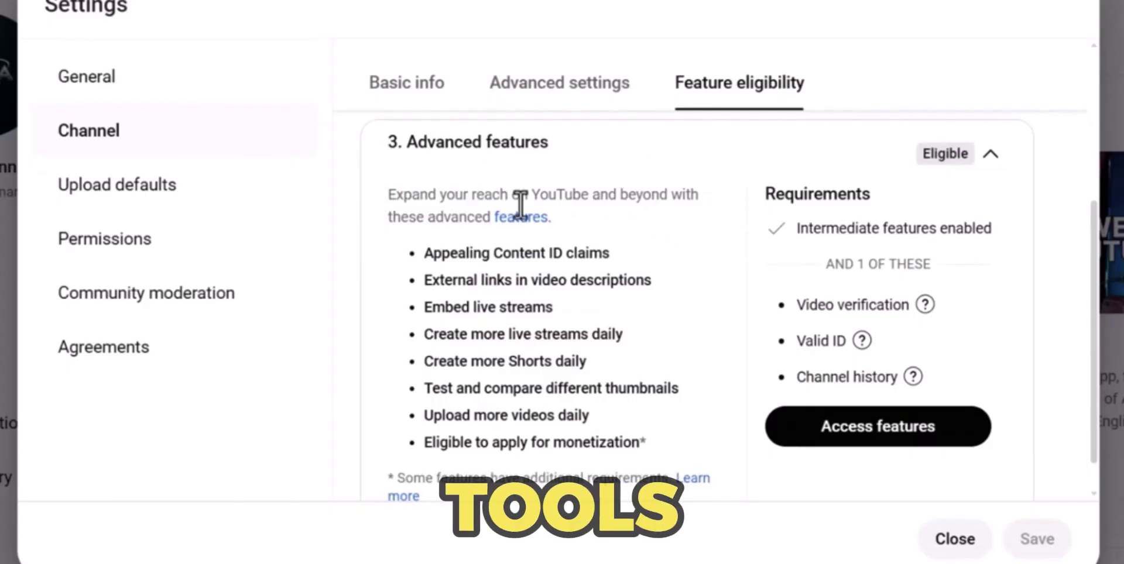
Scroll through the Advanced features list and requirements before leaving Settings
scroll(609, 351, "down", 1)
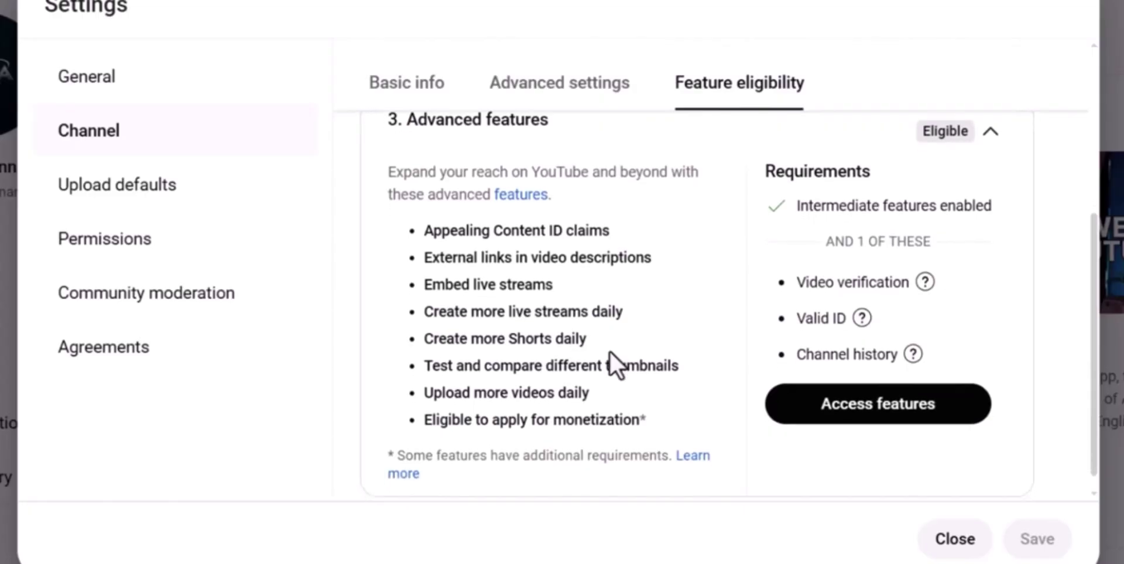
scroll(609, 351, "down", 1)
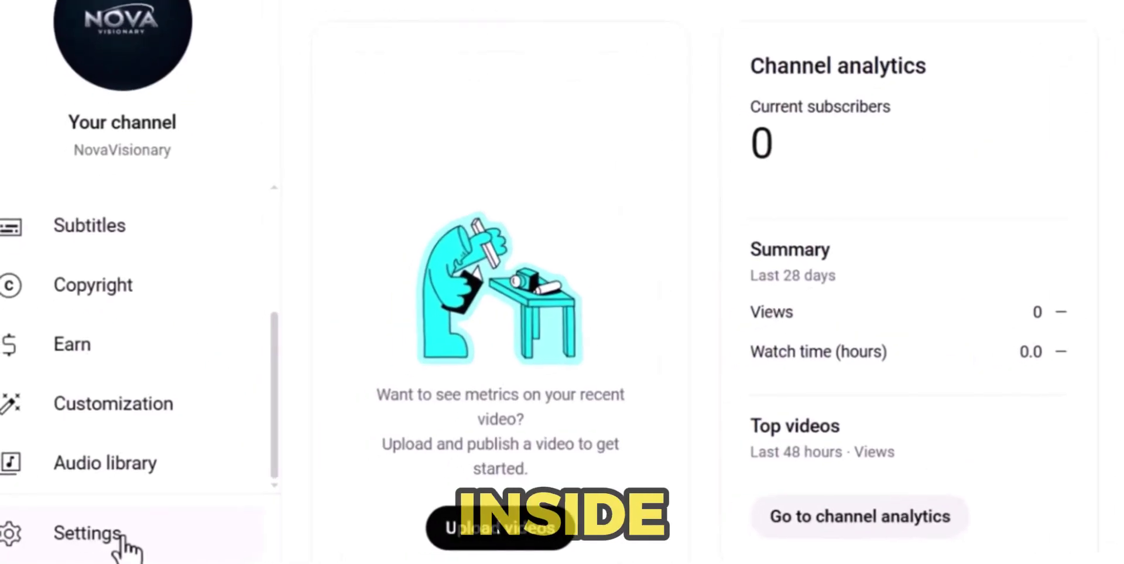
Open the Upload defaults settings and scroll the Basic info form to Visibility and Tags
left_click(264, 450)
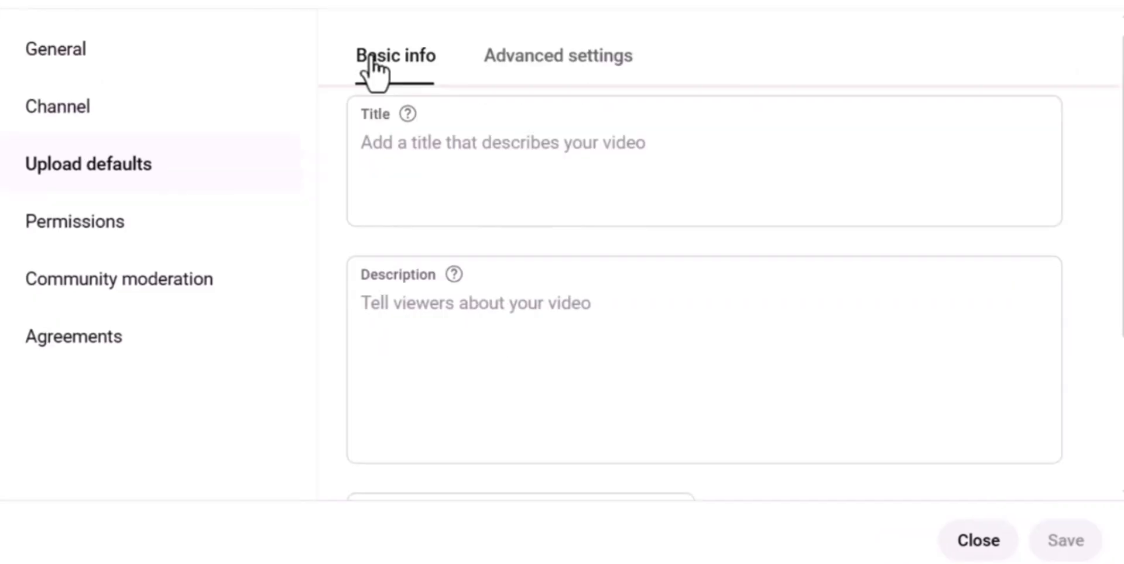
scroll(482, 261, "down", 1)
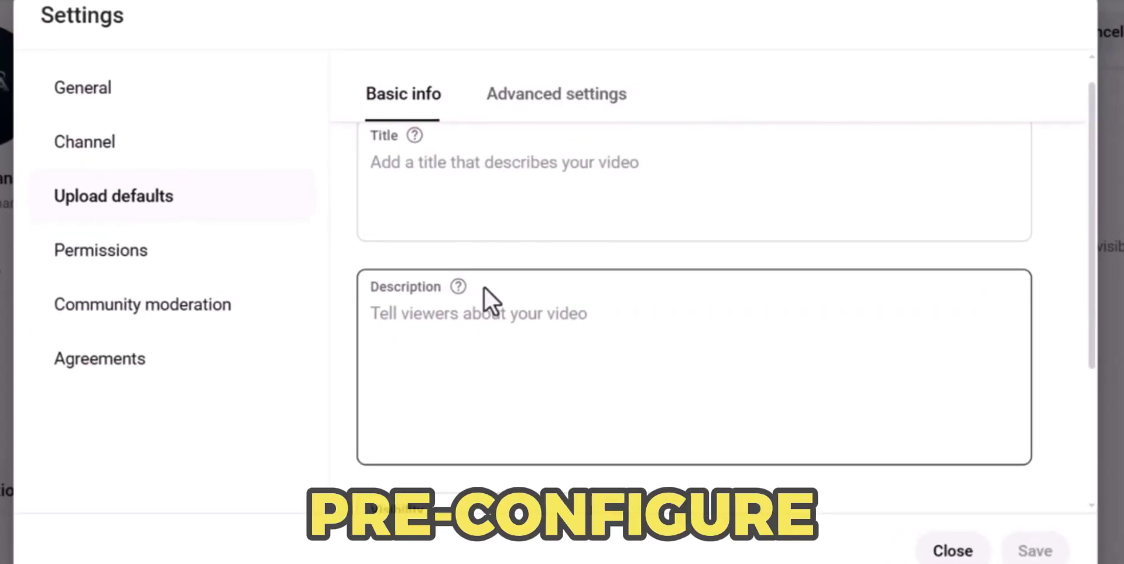
scroll(481, 261, "up", 1)
scroll(481, 261, "down", 1)
scroll(475, 271, "down", 3)
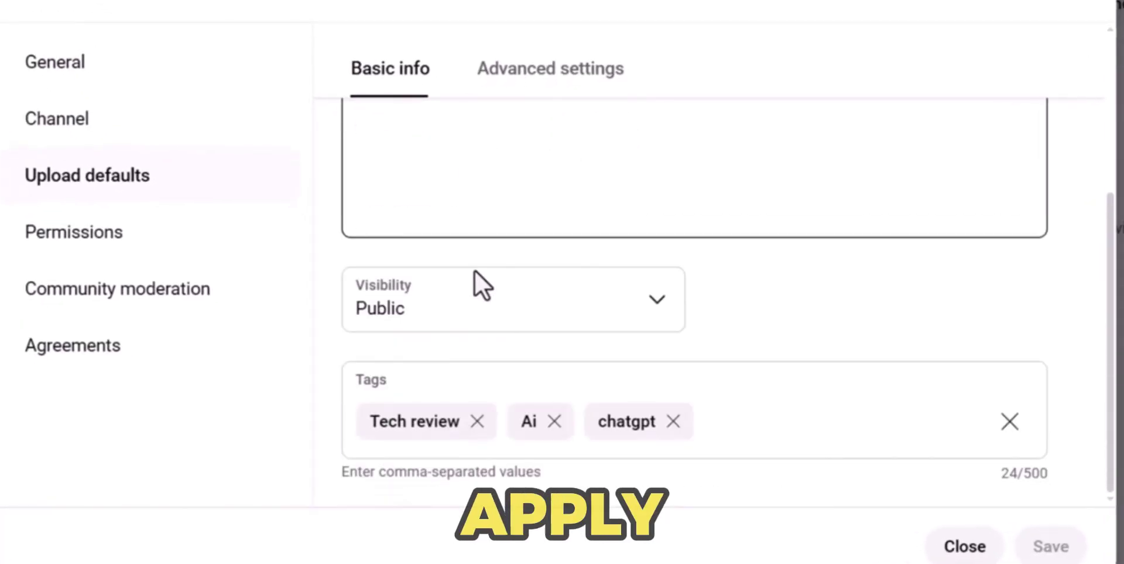
scroll(475, 271, "up", 4)
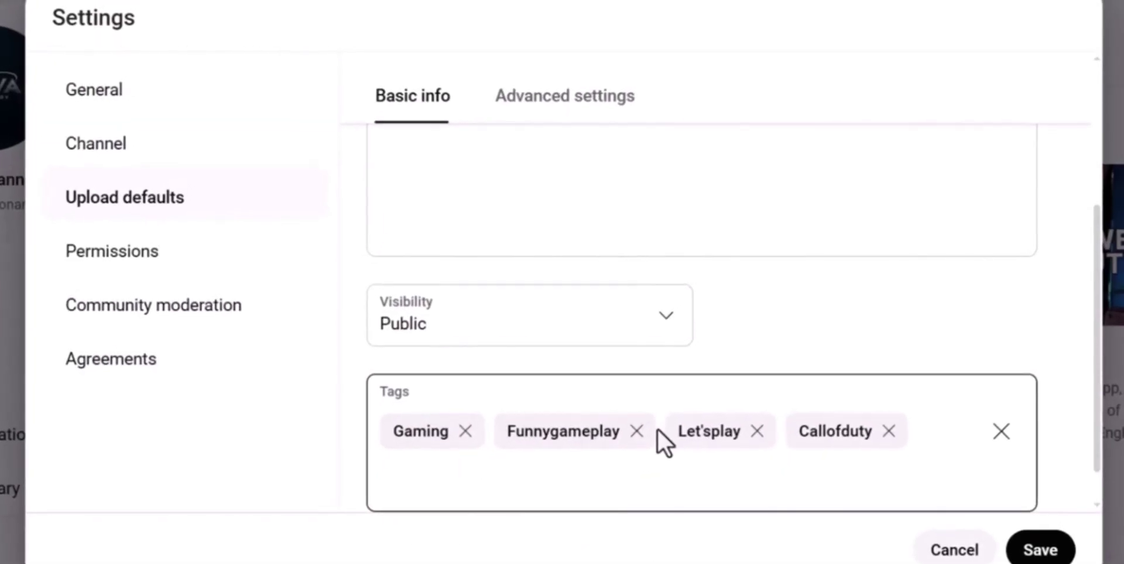
Confirm default tags Gaming, Funnygameplay, Let'splay and Callofduty, keeping visibility Public
left_click(546, 366)
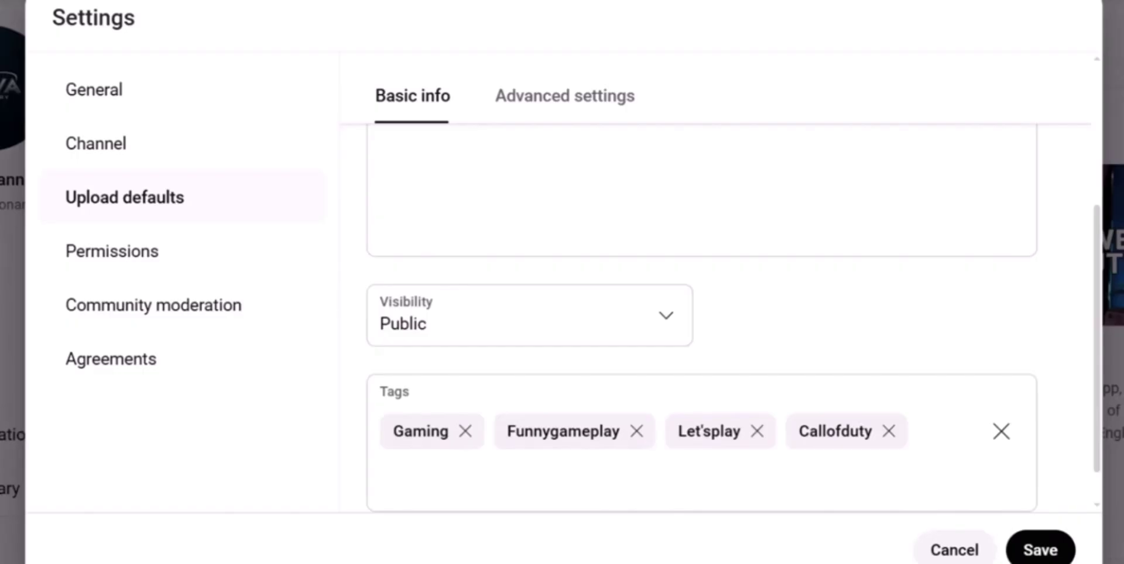